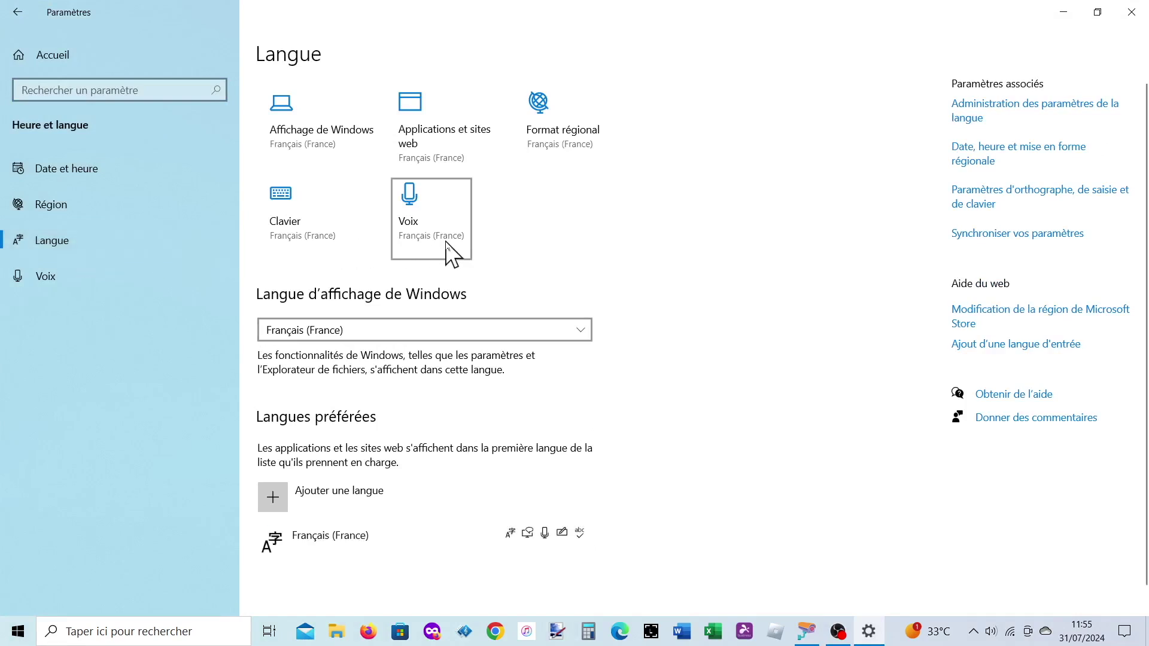
# Step: Check which default input methods are offered in the keyboard settings, and return to the language settings
pyautogui.click(300, 223)
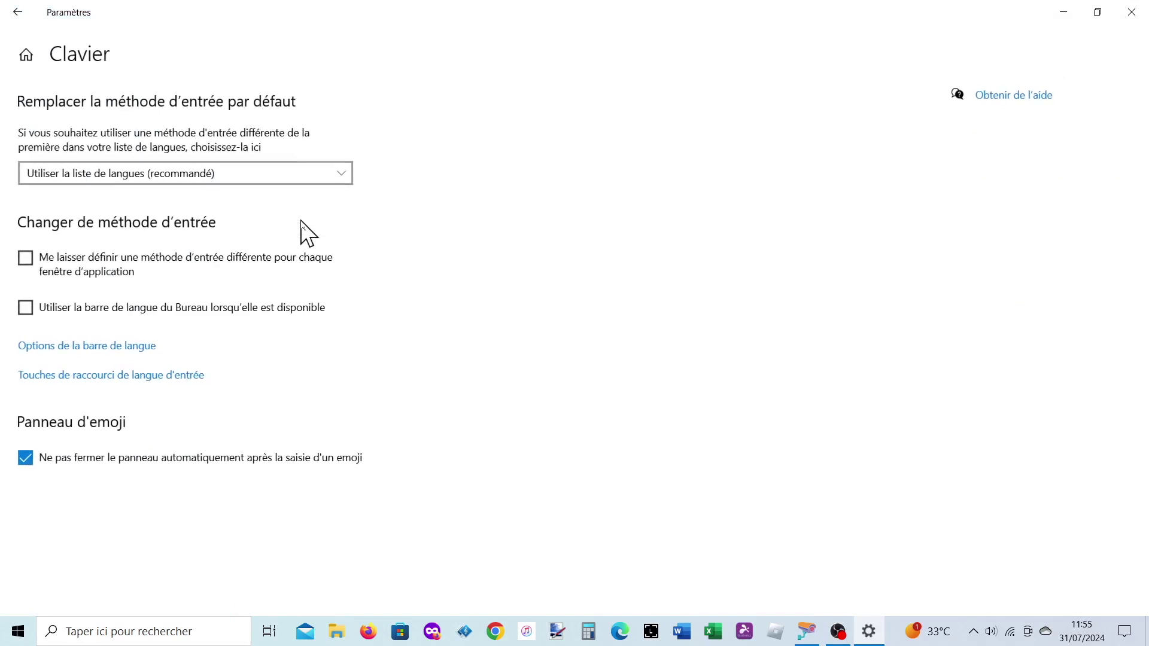
pyautogui.click(204, 180)
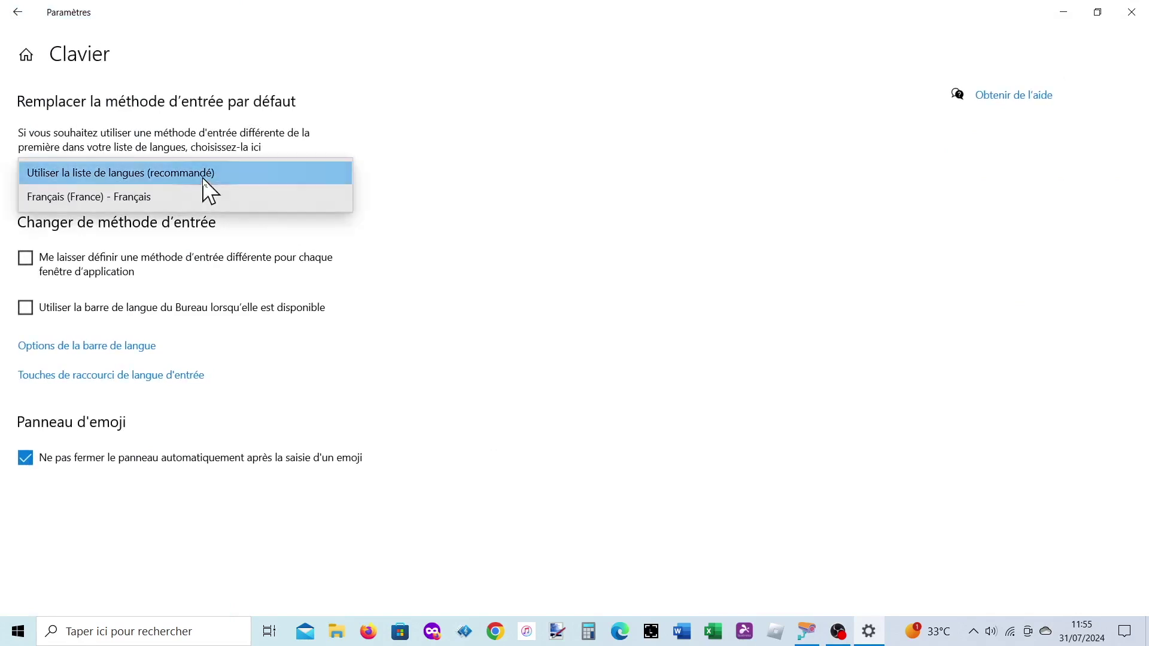
pyautogui.click(203, 181)
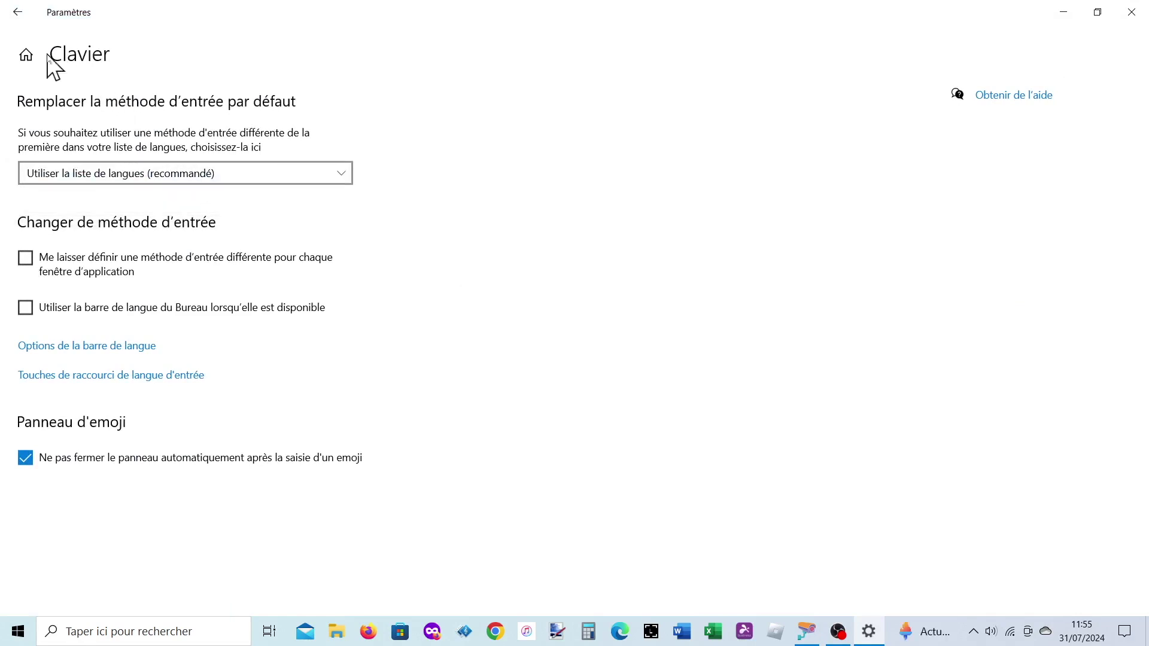
pyautogui.click(18, 12)
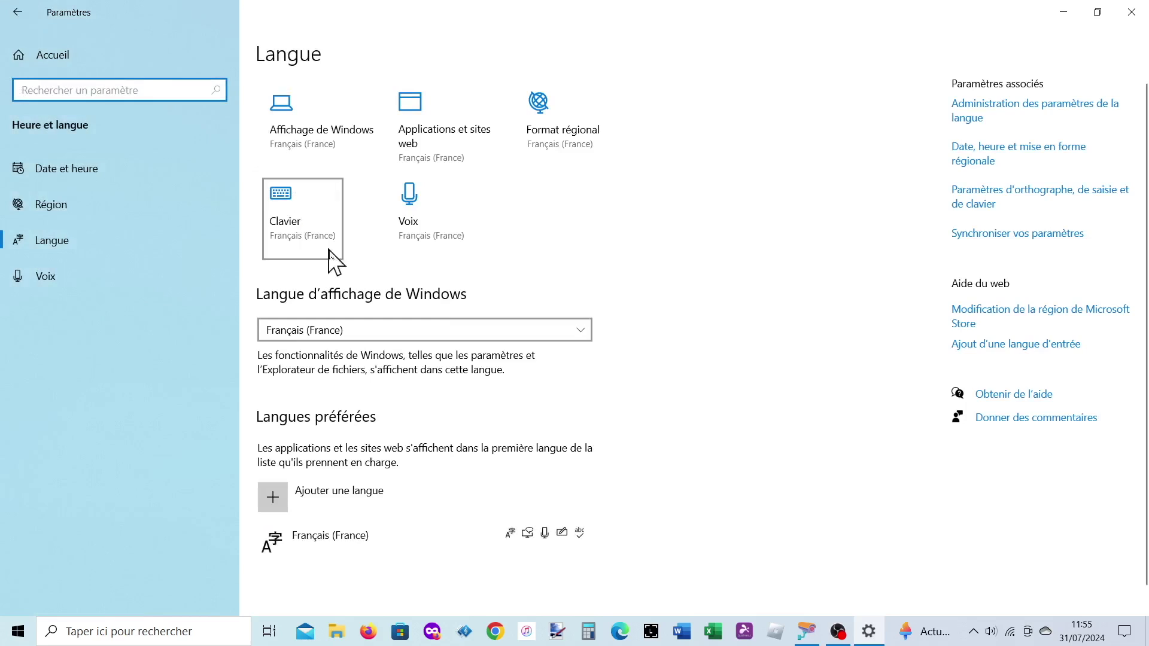
# Step: Start adding a preferred language, search for "english" and choose English (United Kingdom) as the language to install
pyautogui.click(326, 496)
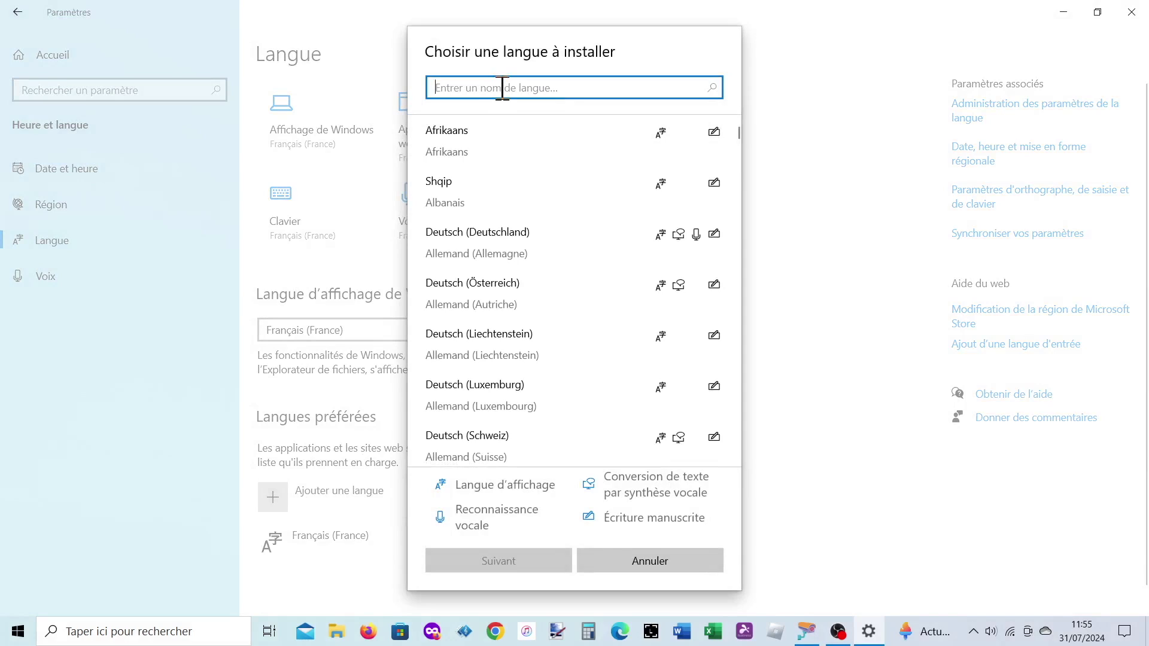
pyautogui.write('en')
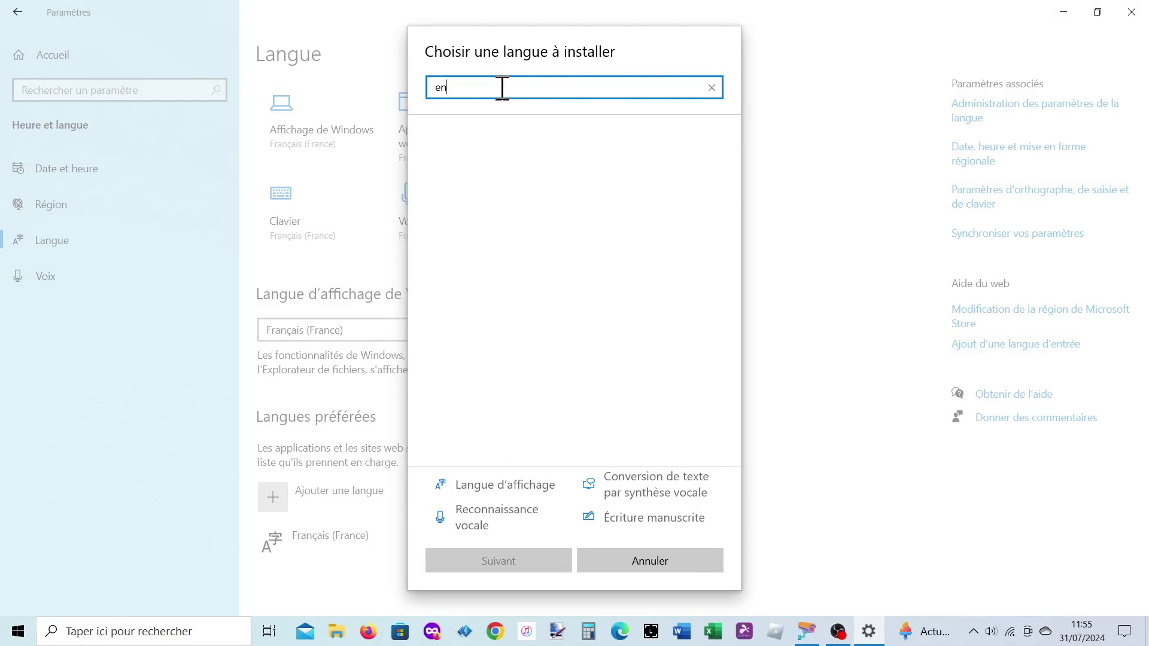
pyautogui.write('glish')
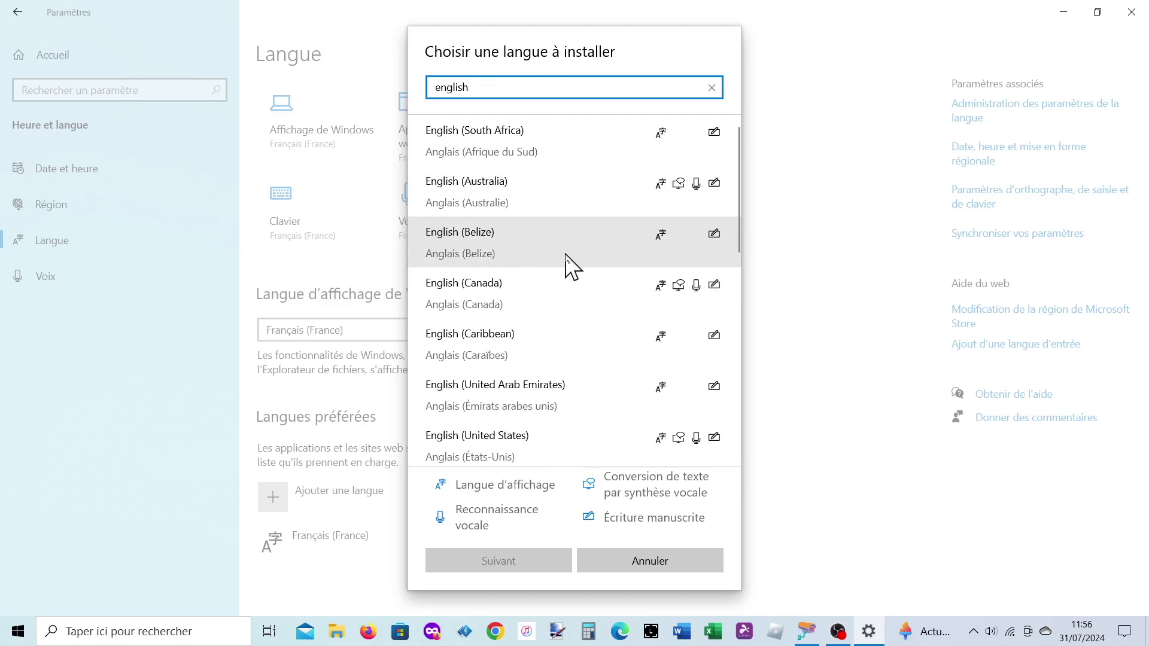
pyautogui.scroll(-3, 569, 263)
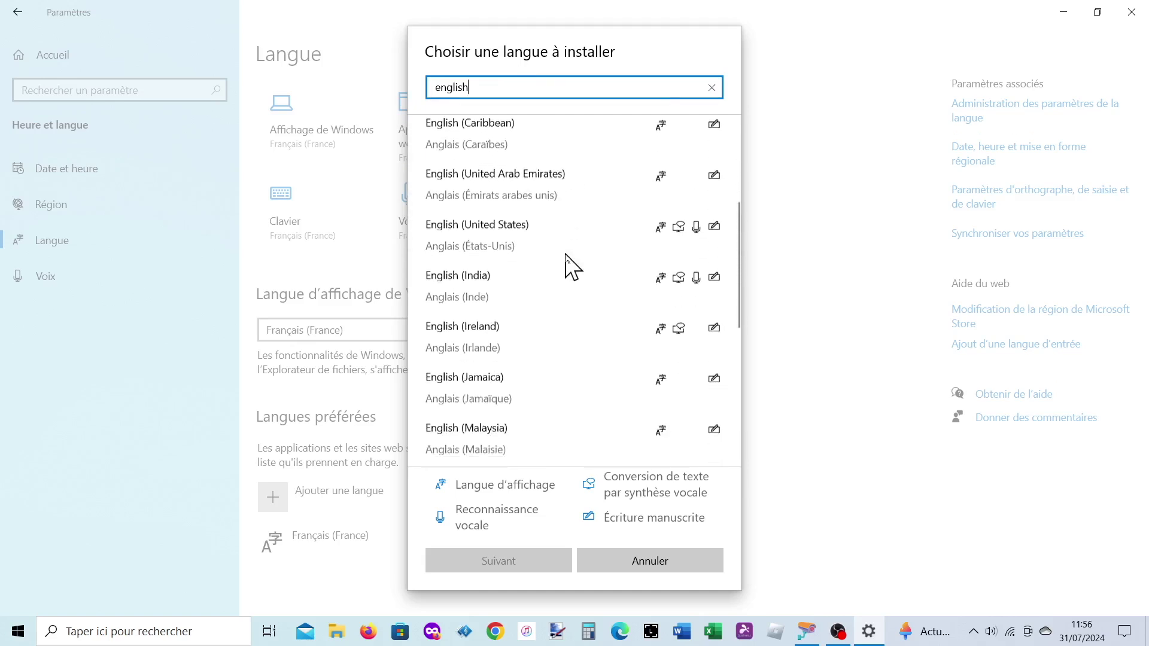
pyautogui.scroll(-2, 569, 264)
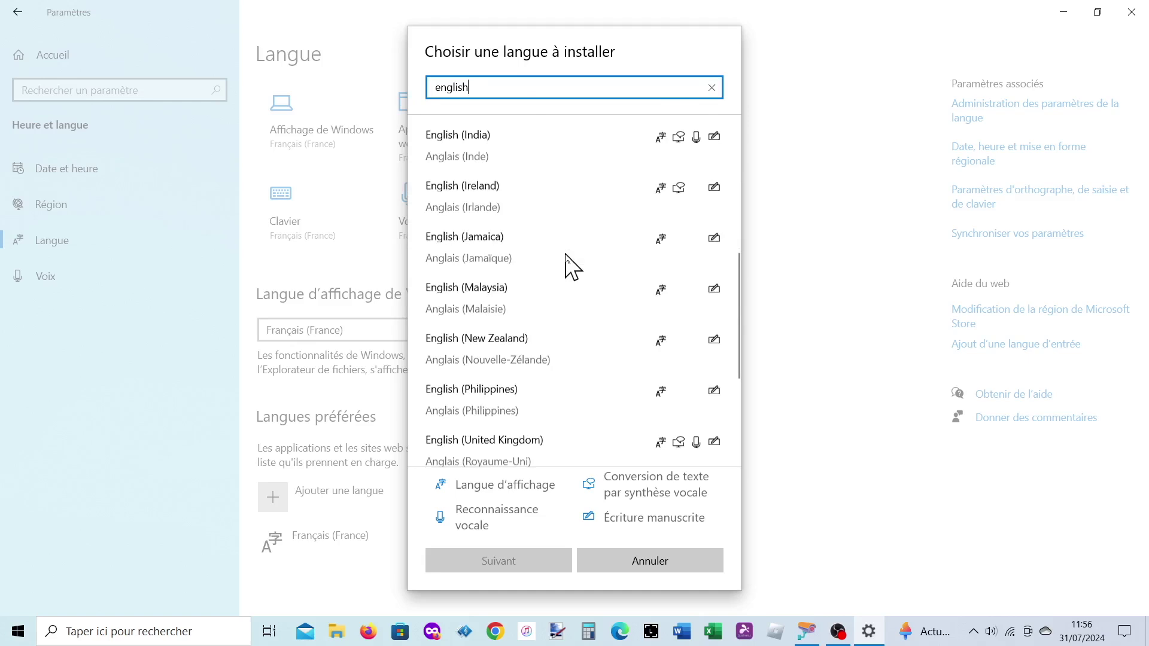
pyautogui.scroll(-2, 569, 263)
pyautogui.scroll(3, 568, 264)
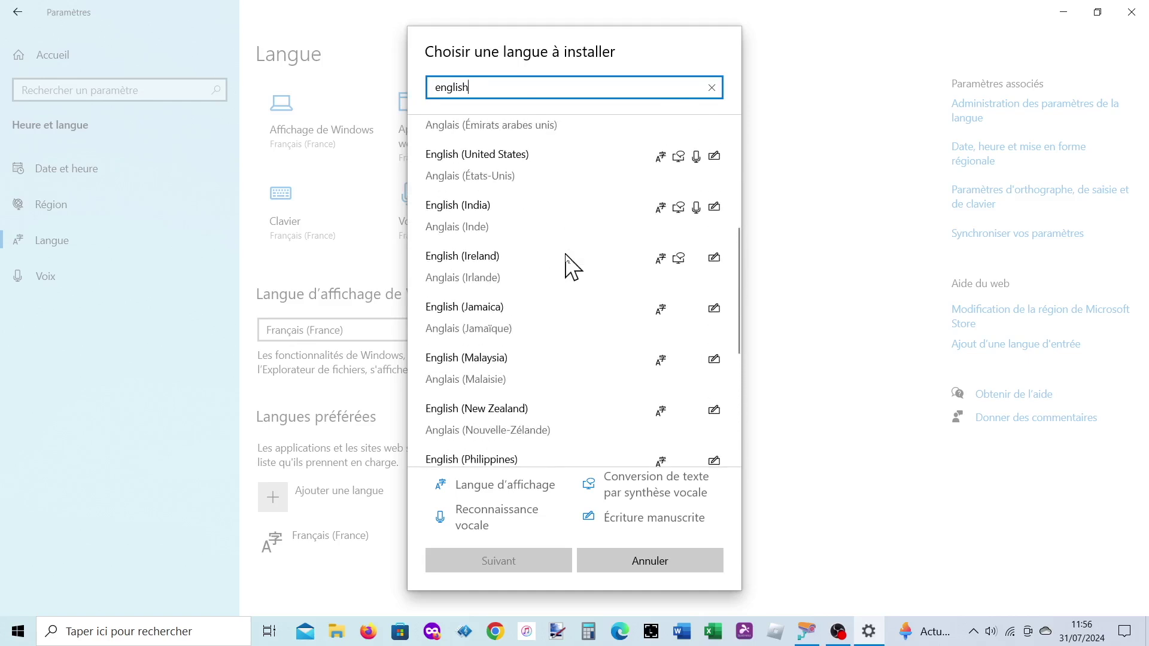
pyautogui.scroll(-1, 569, 263)
pyautogui.scroll(1, 569, 264)
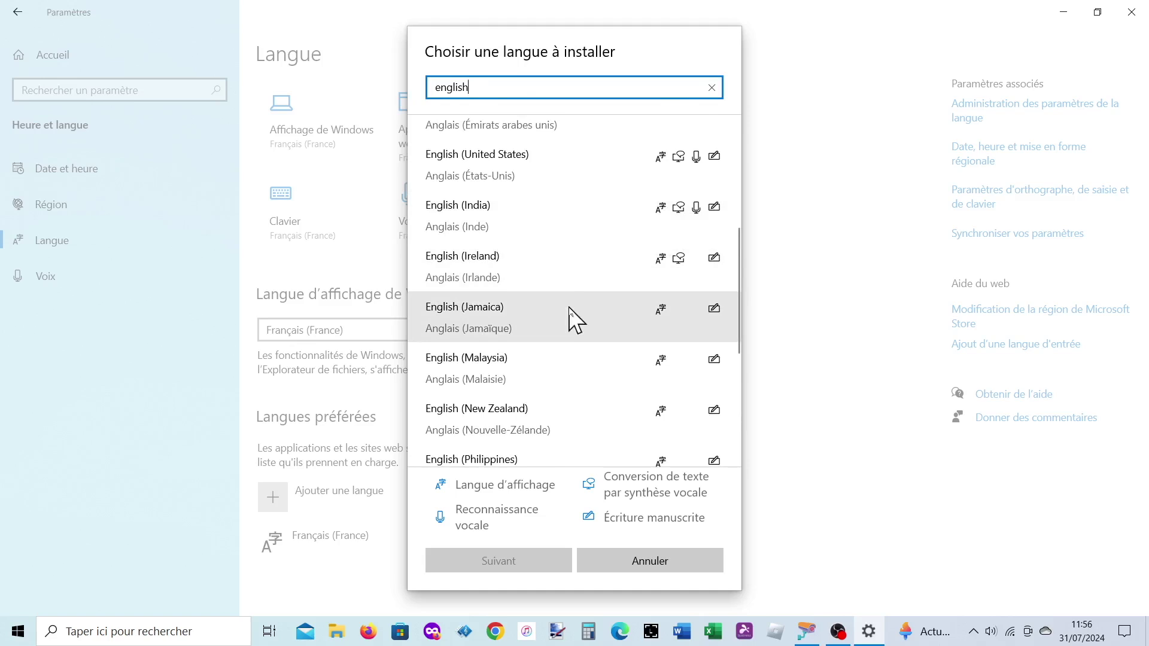
pyautogui.scroll(-3, 569, 308)
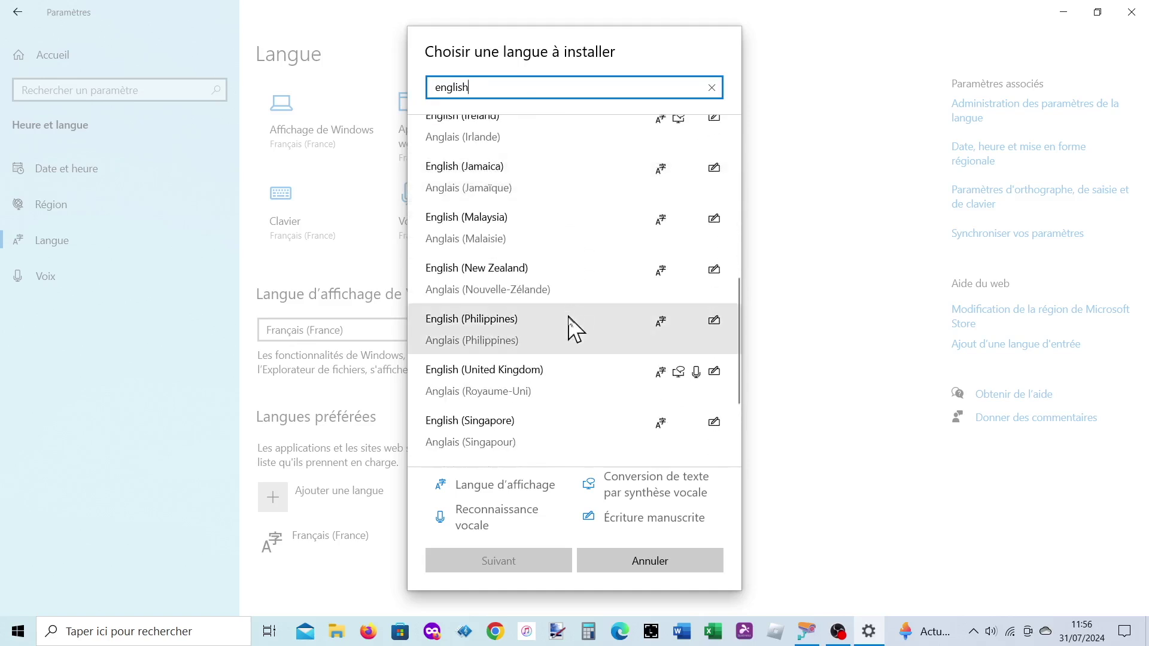
pyautogui.click(574, 395)
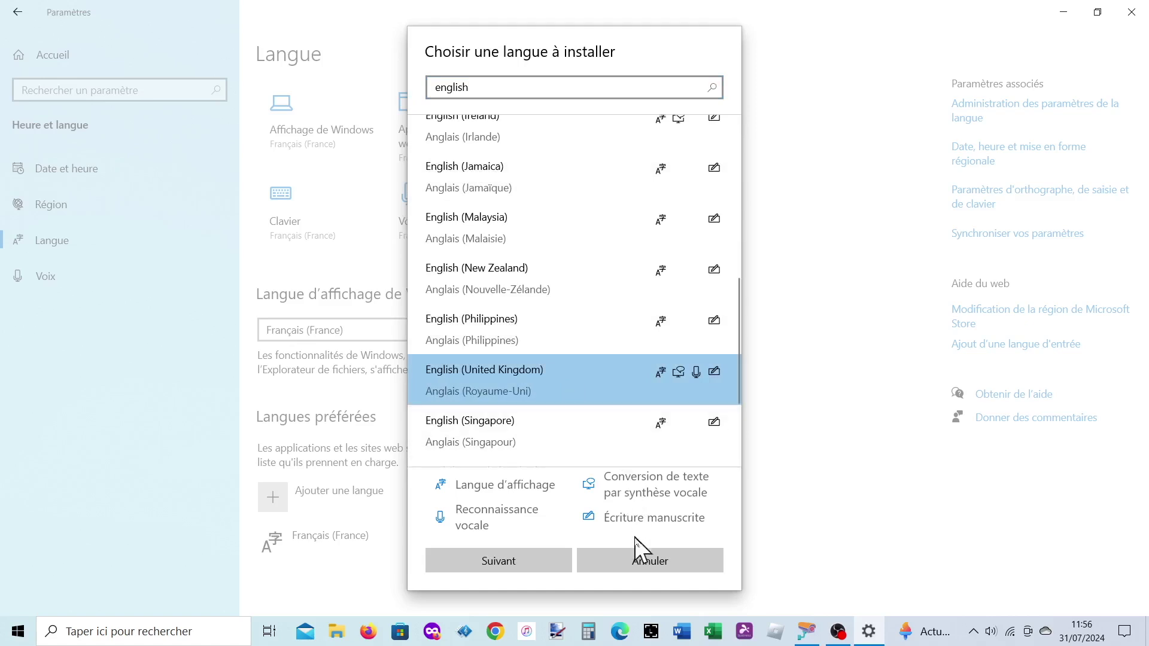
pyautogui.click(524, 565)
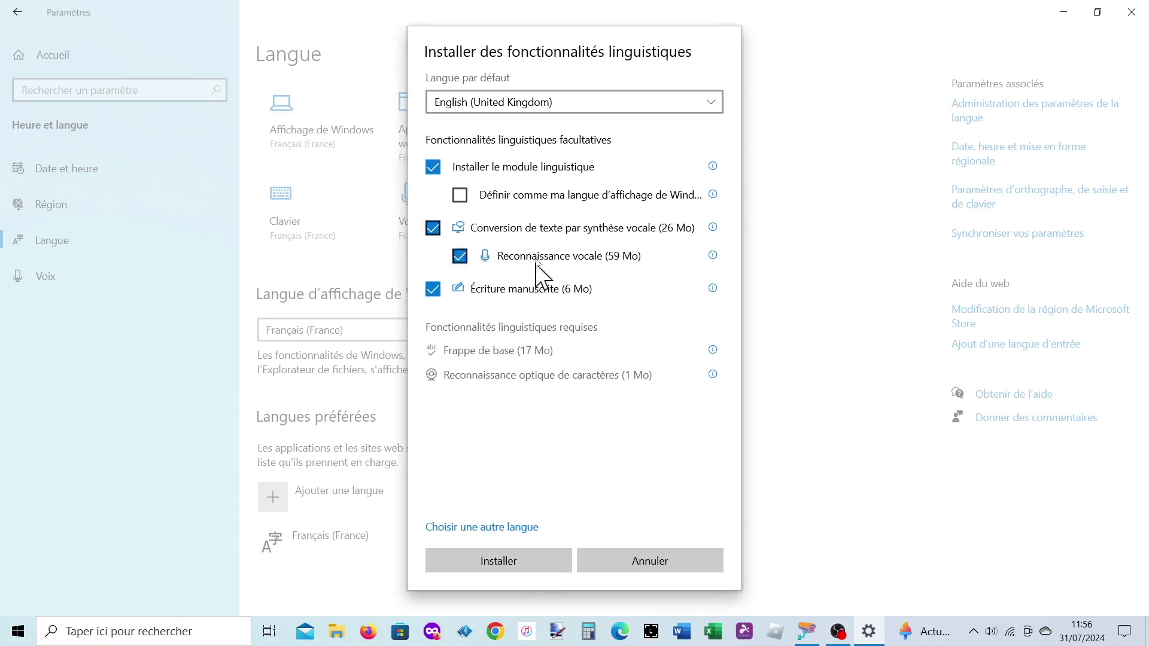
# Step: Install English (United Kingdom) with the language pack but without text-to-speech, speech recognition and handwriting
pyautogui.click(432, 228)
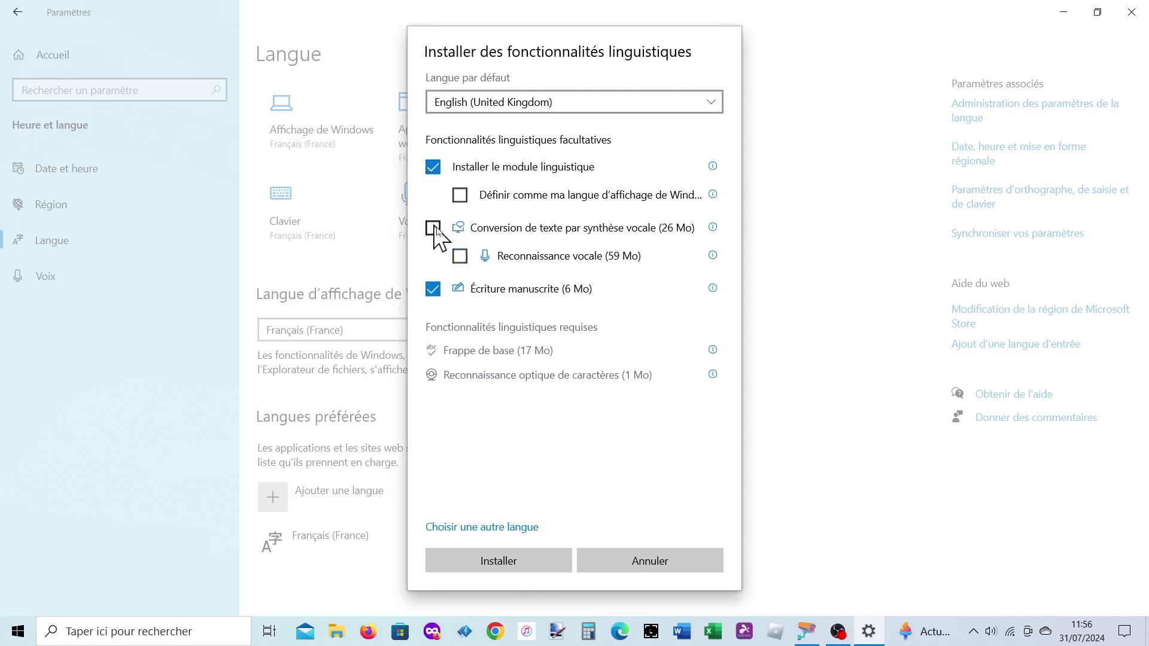
pyautogui.click(433, 289)
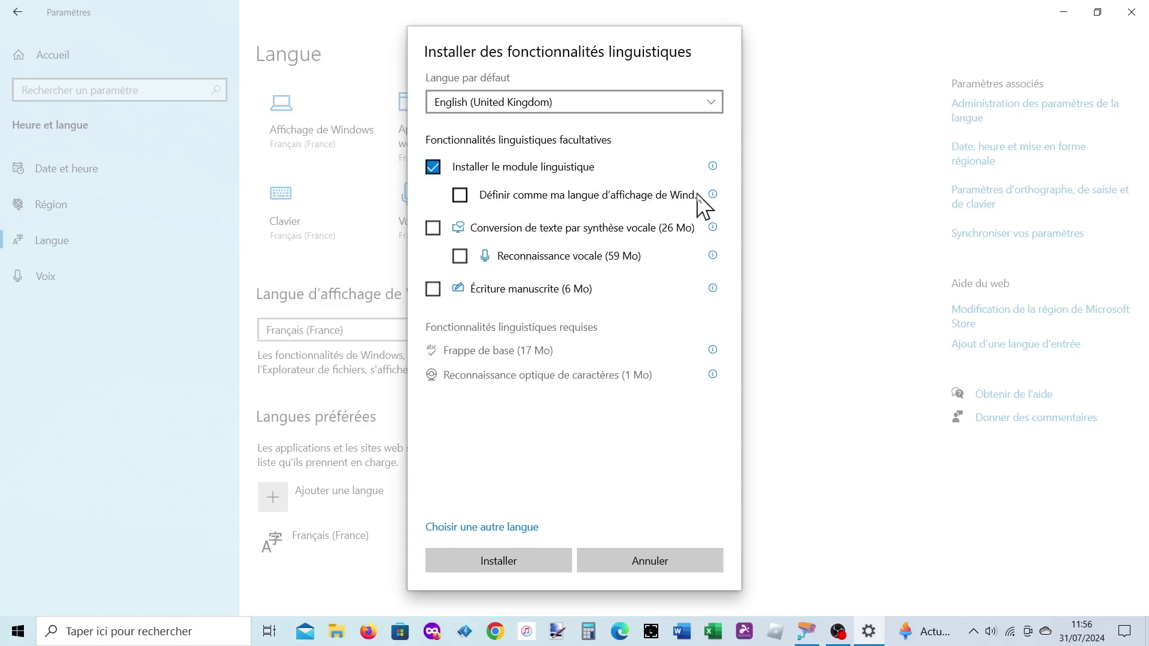
pyautogui.moveTo(713, 197)
pyautogui.click(529, 566)
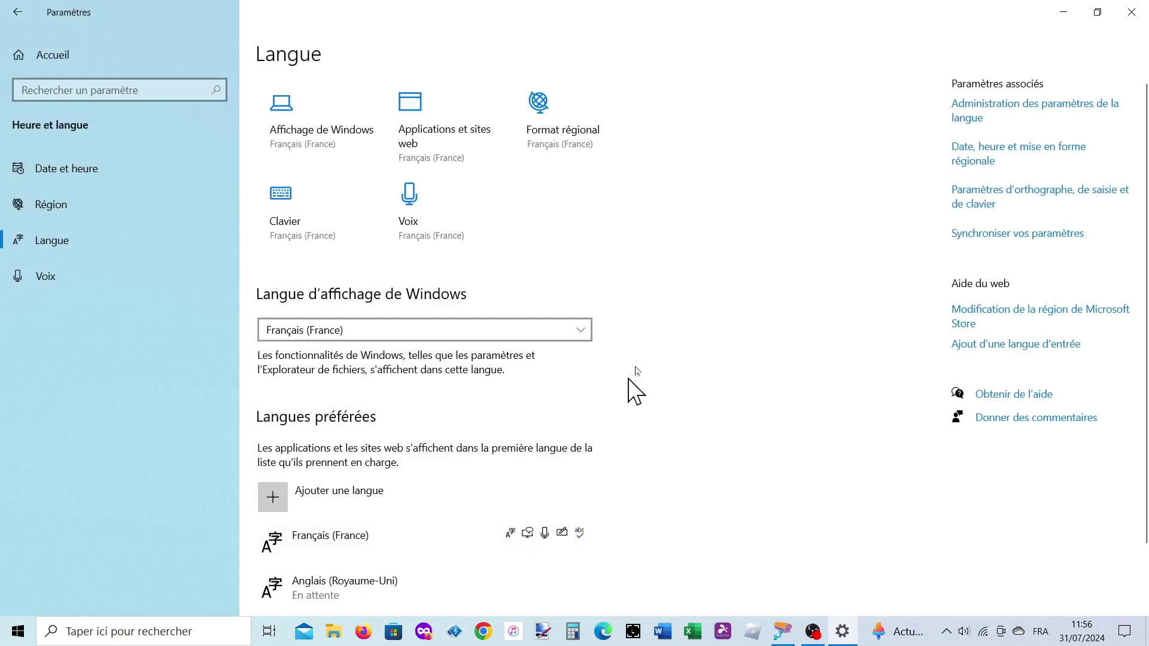
# Step: Review the preferred languages and the keyboards offered by the taskbar's input language switcher
pyautogui.scroll(-1, 639, 337)
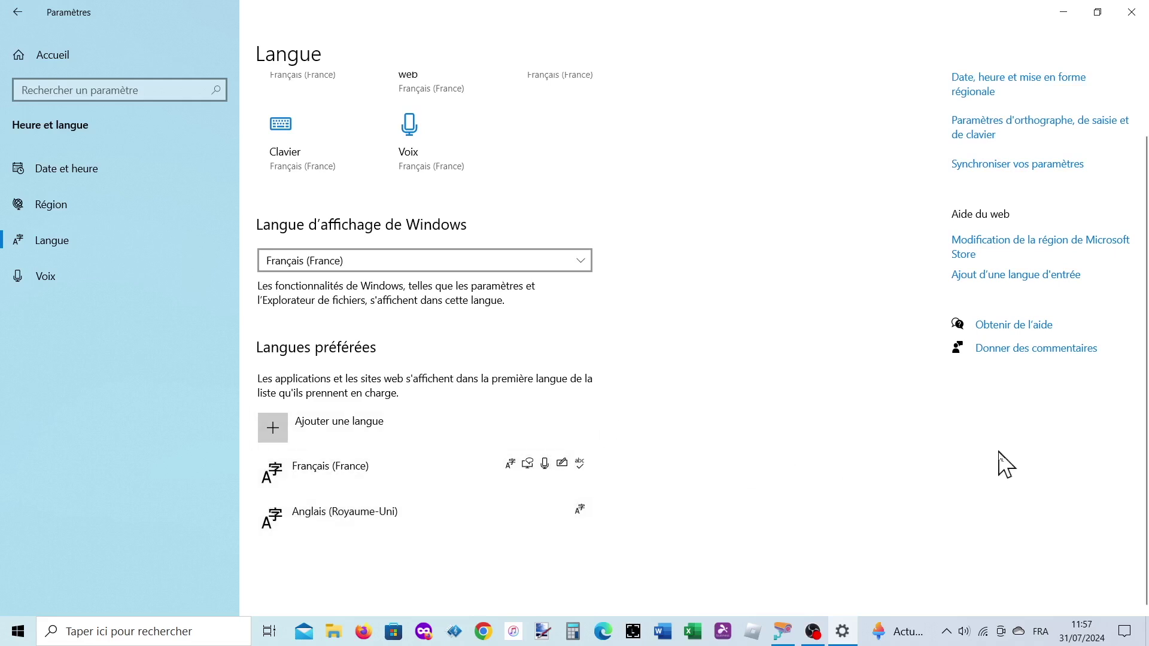
pyautogui.click(1041, 633)
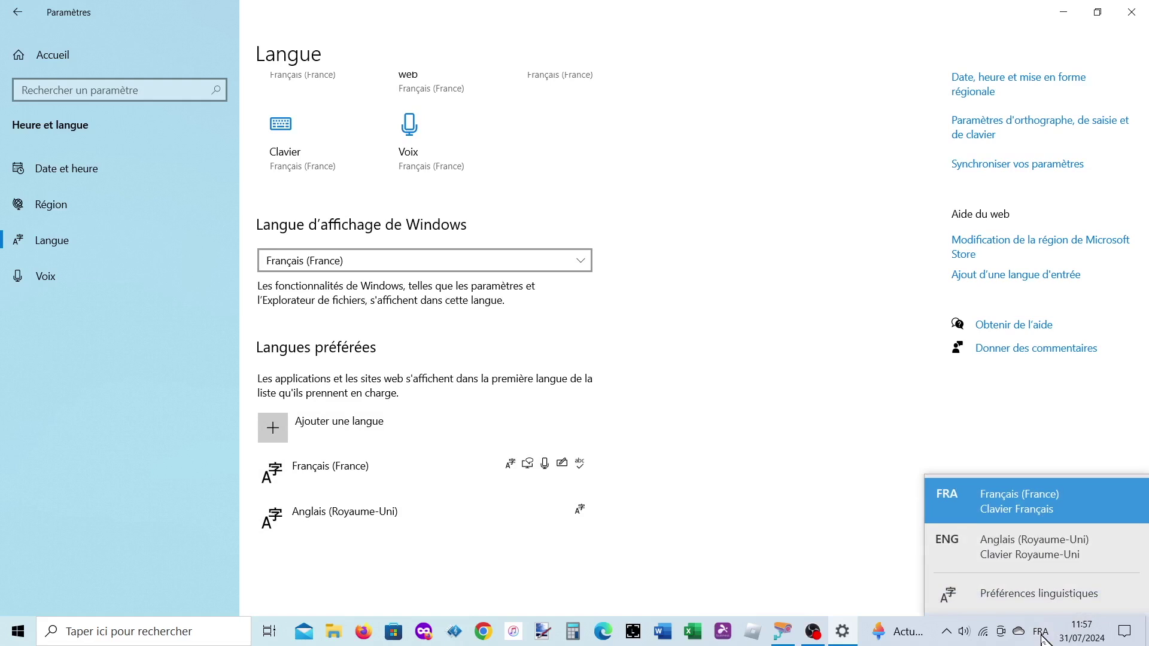
pyautogui.click(784, 418)
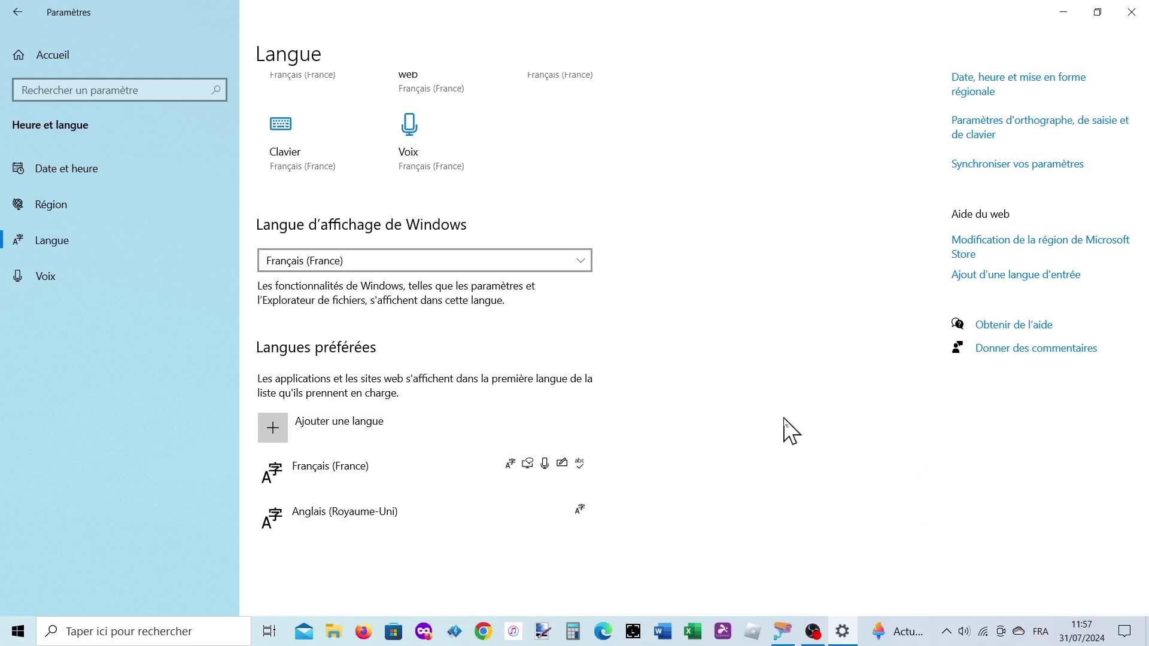
# Step: Set the default input method override in the keyboard settings to Anglais (Royaume-Uni) - Royaume-Uni
pyautogui.scroll(2, 622, 413)
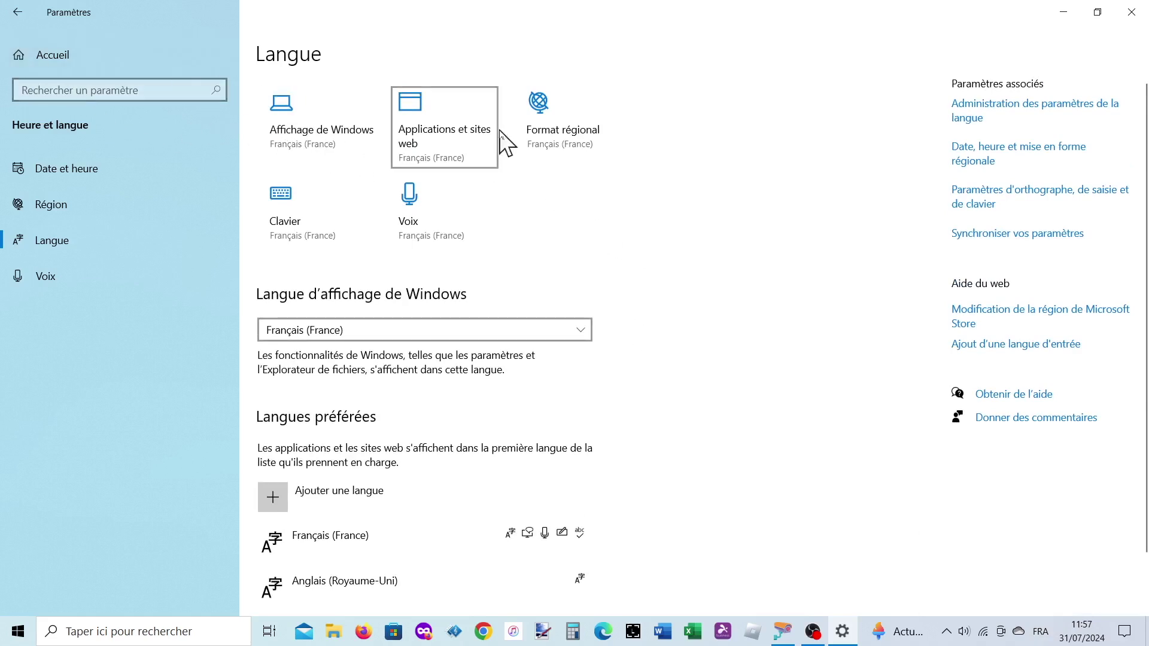
pyautogui.click(310, 213)
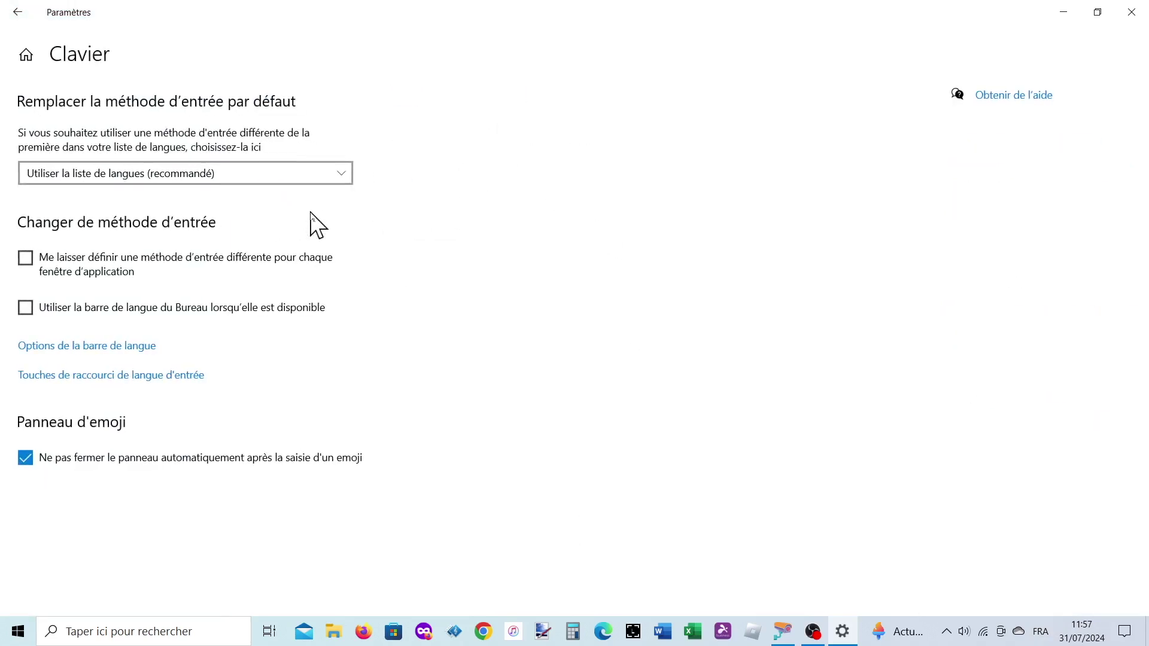
pyautogui.click(202, 177)
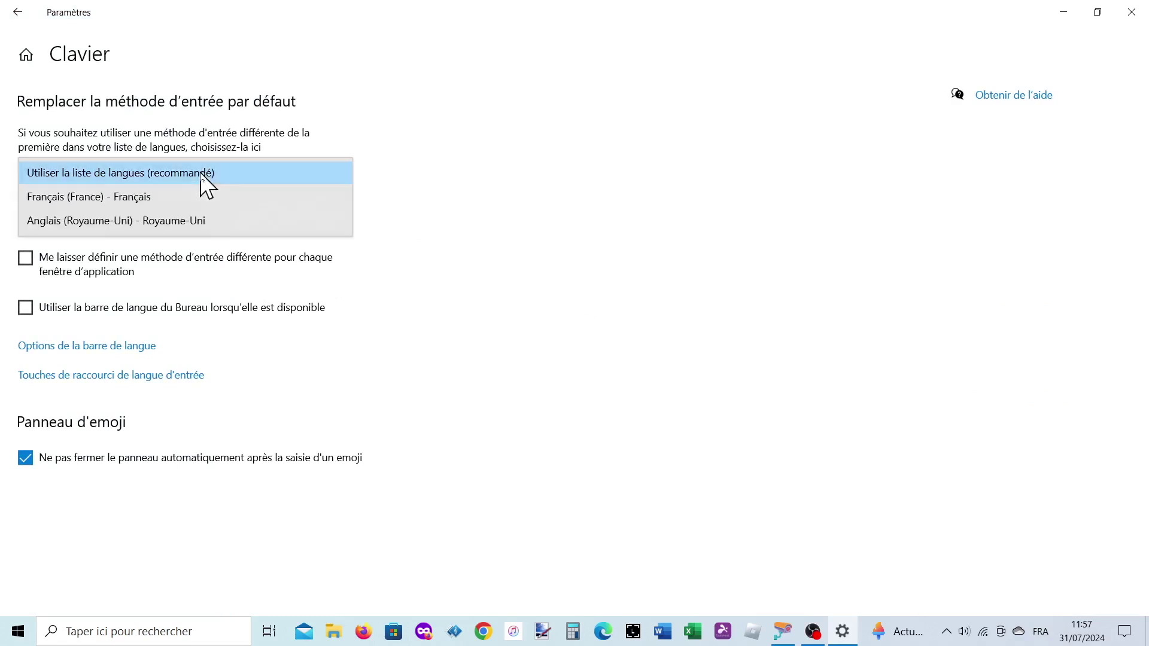
pyautogui.click(203, 222)
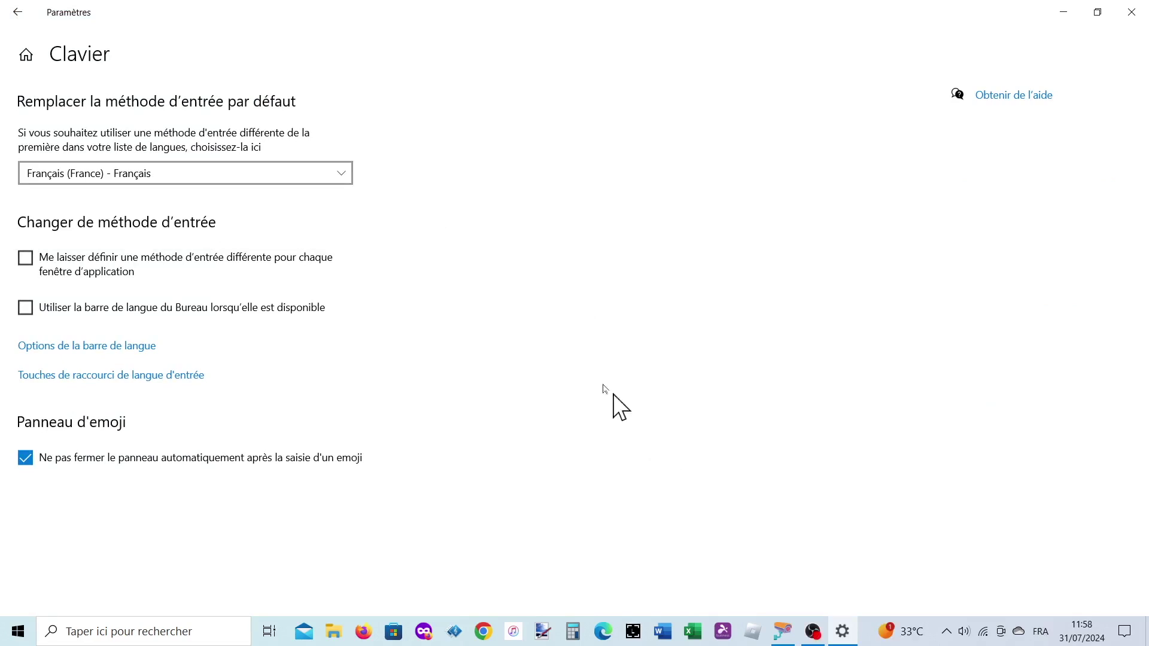
pyautogui.click(342, 174)
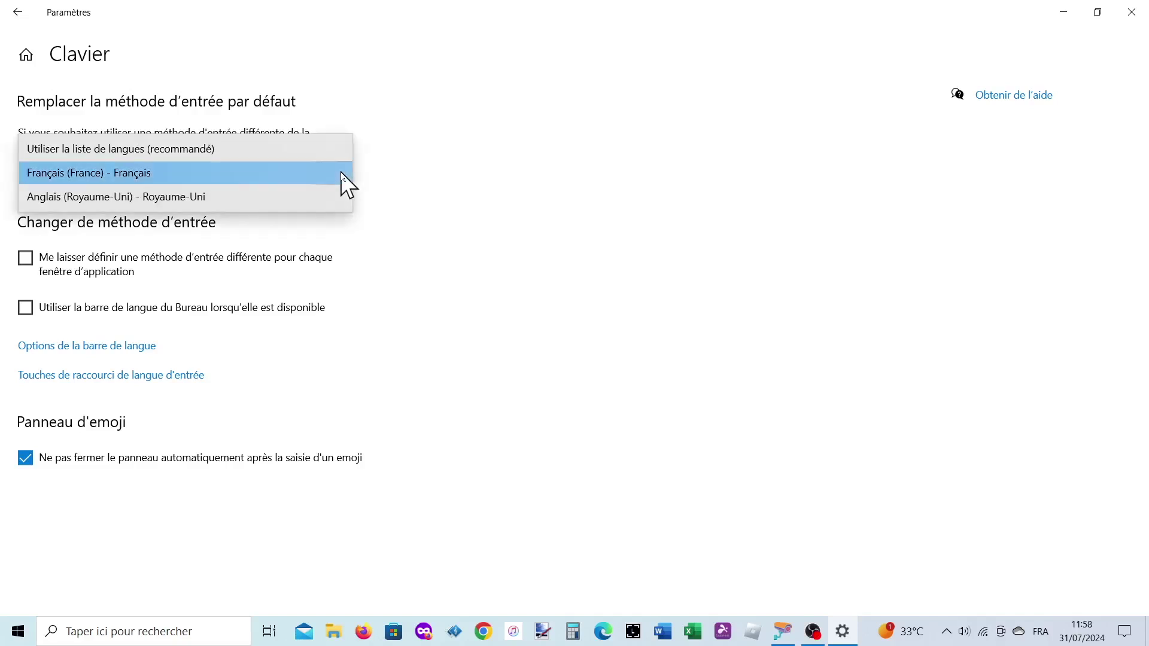
pyautogui.click(331, 198)
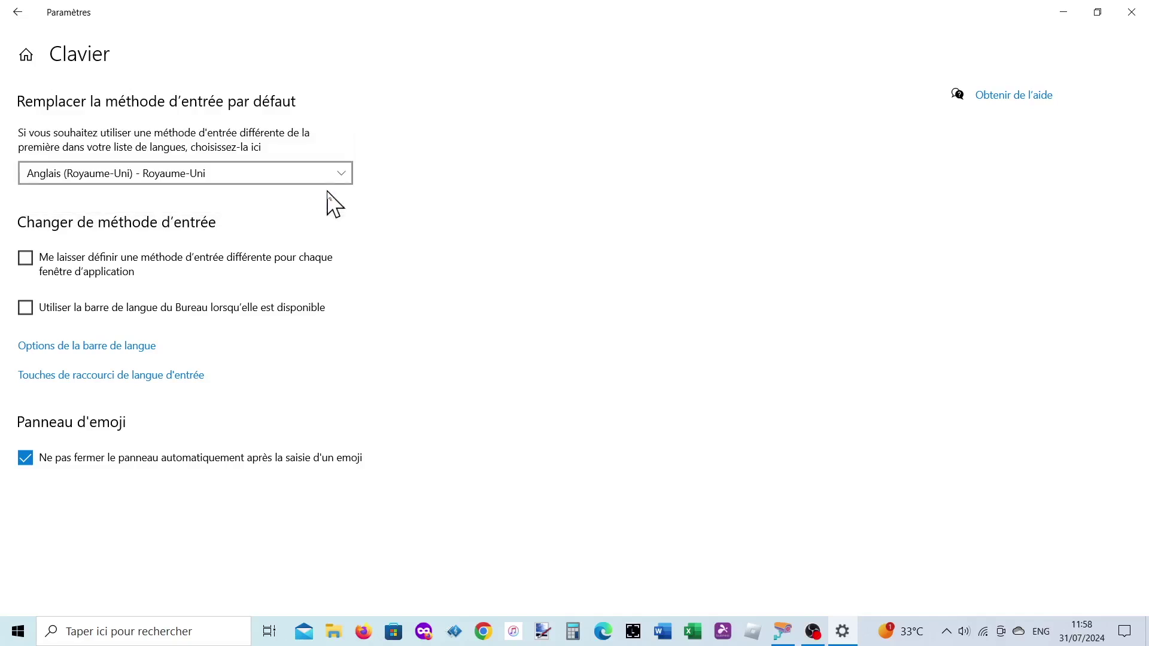
# Step: Open a blank Word document, place its window beside the keyboard settings, and write "qwerty" to test the layout
pyautogui.click(668, 632)
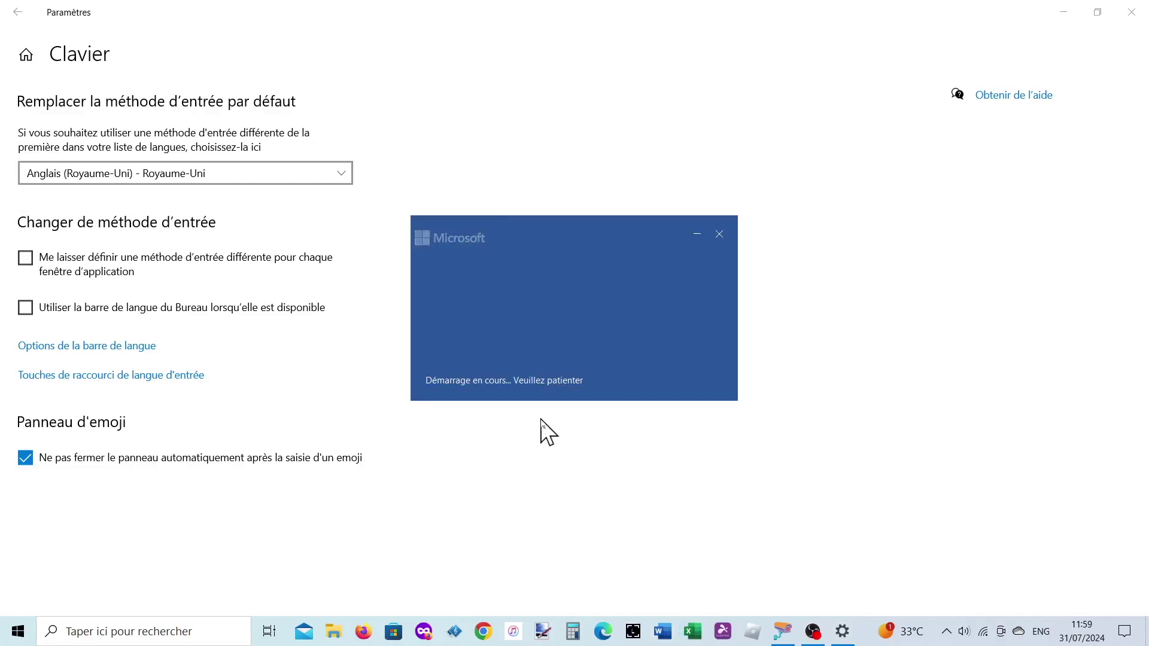
pyautogui.click(390, 200)
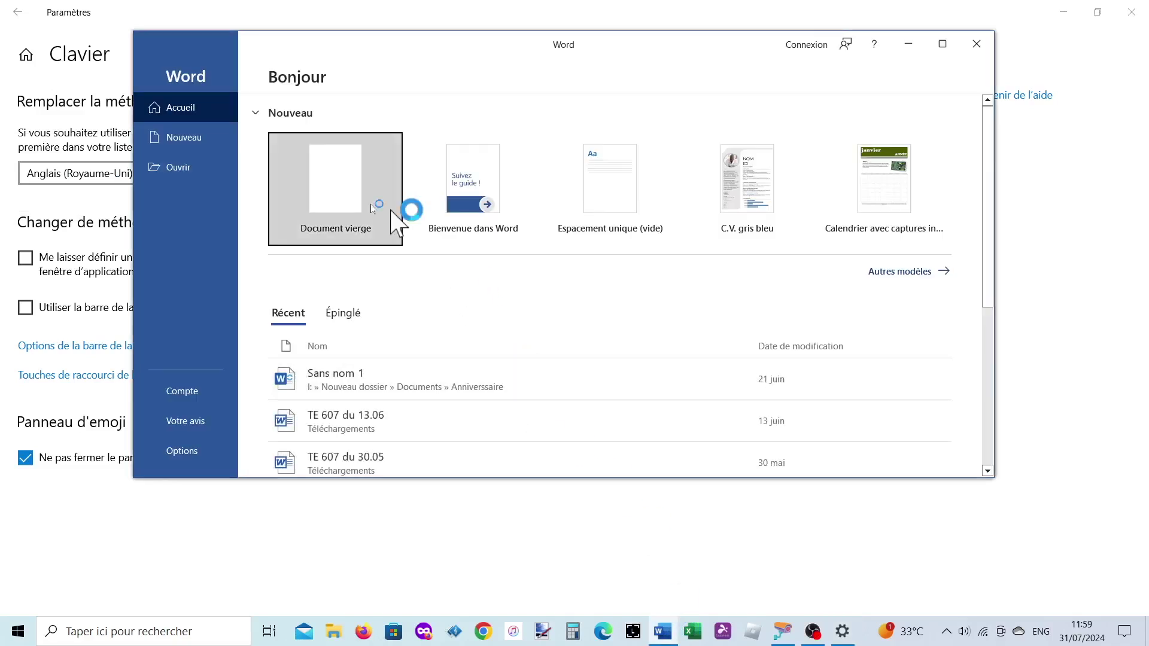
pyautogui.moveTo(485, 44); pyautogui.dragTo(735, 73)
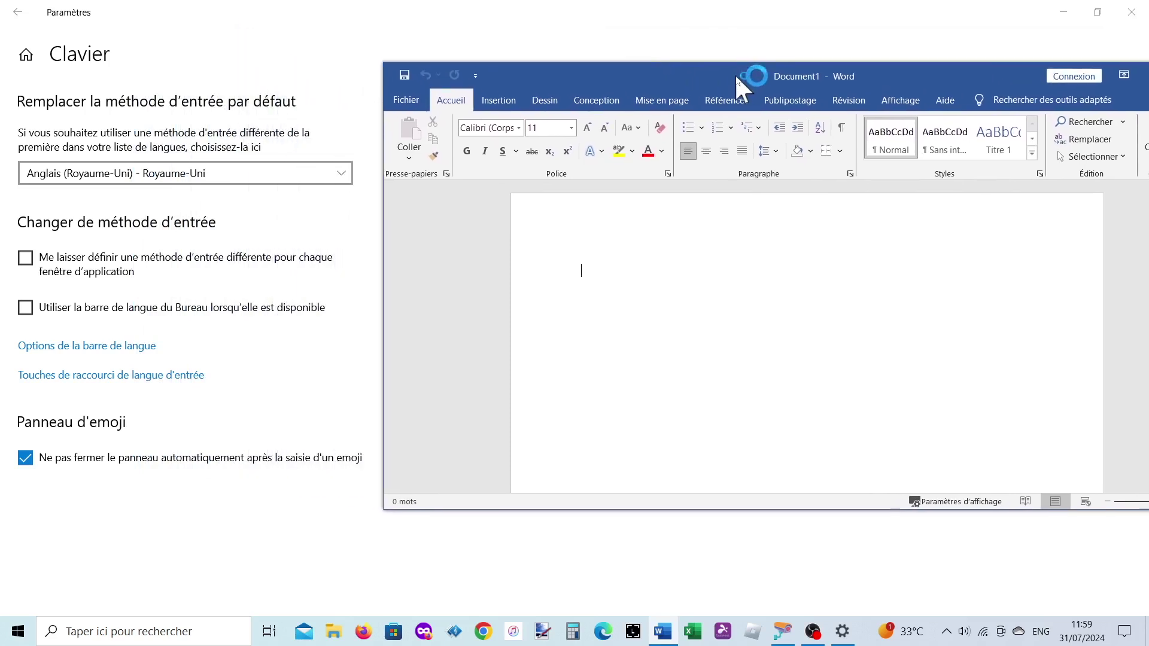
pyautogui.write('qwe')
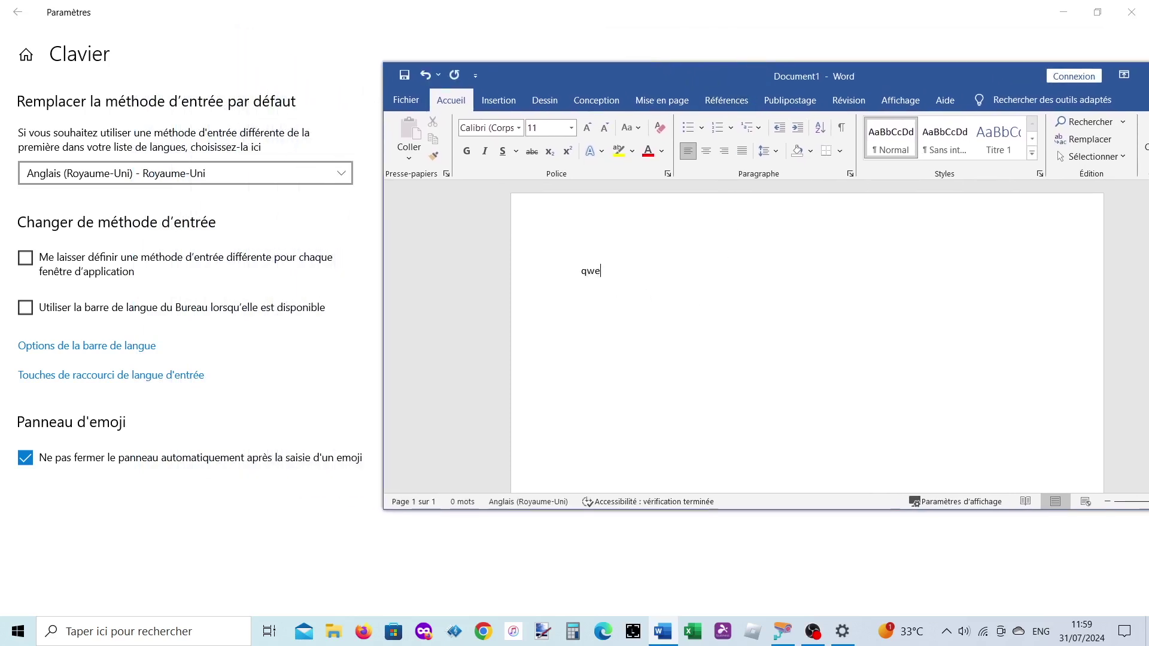
pyautogui.write('rty')
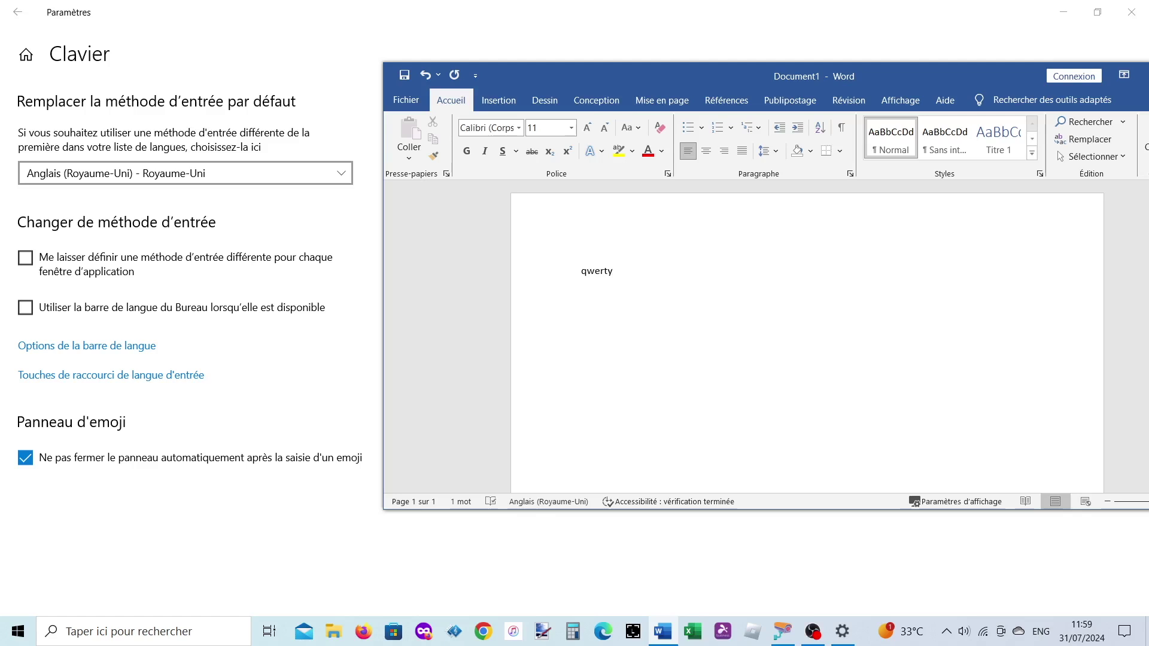
# Step: Set the default input method to Français (France) - Français and add "azerty" after the first word in the Word document
pyautogui.click(345, 179)
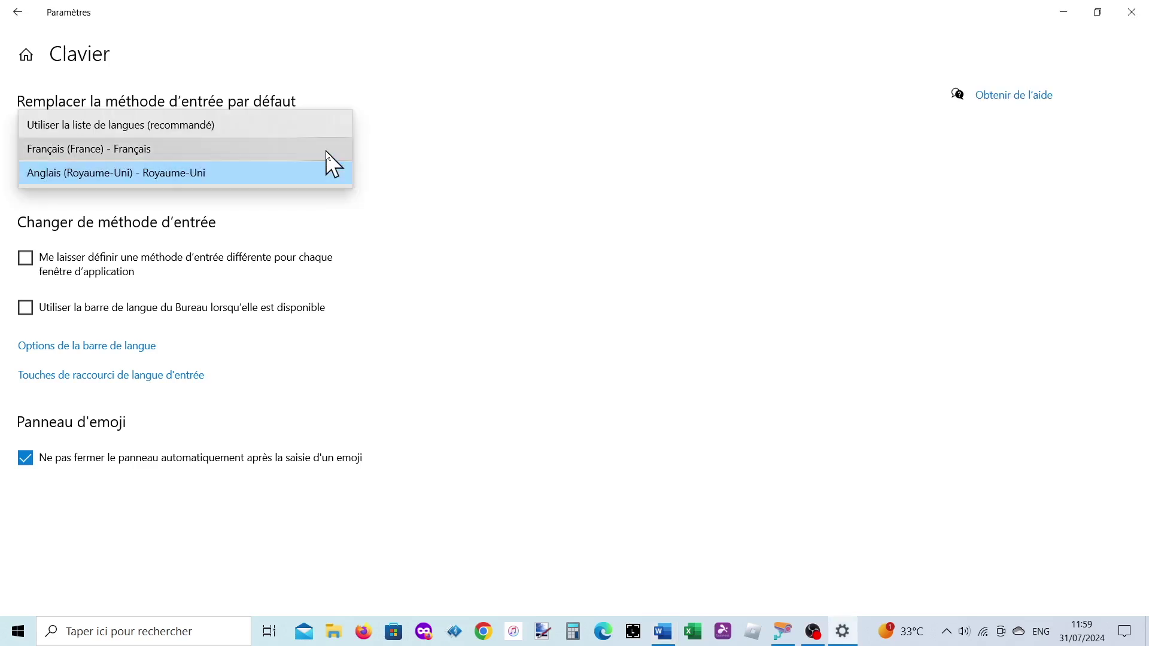
pyautogui.click(326, 151)
pyautogui.click(663, 632)
pyautogui.write('azerty')
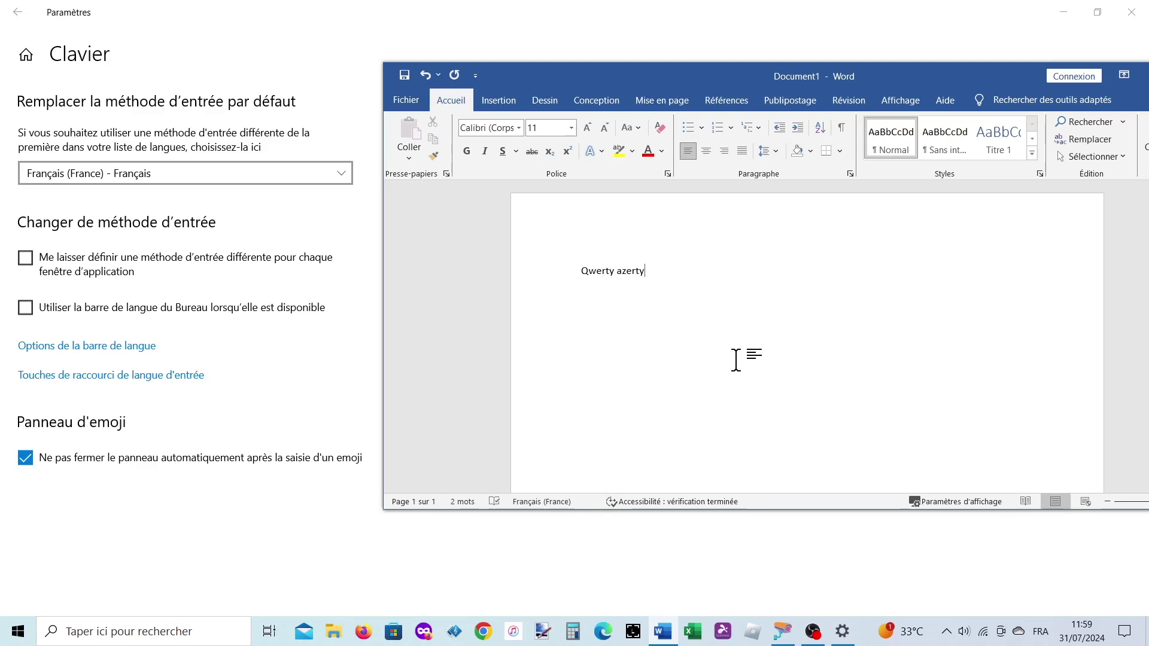
# Step: Bring the Word window fully into view, switch the input language to Anglais (Royaume-Uni) from the taskbar, and write "qwert"
pyautogui.moveTo(898, 73); pyautogui.dragTo(783, 54)
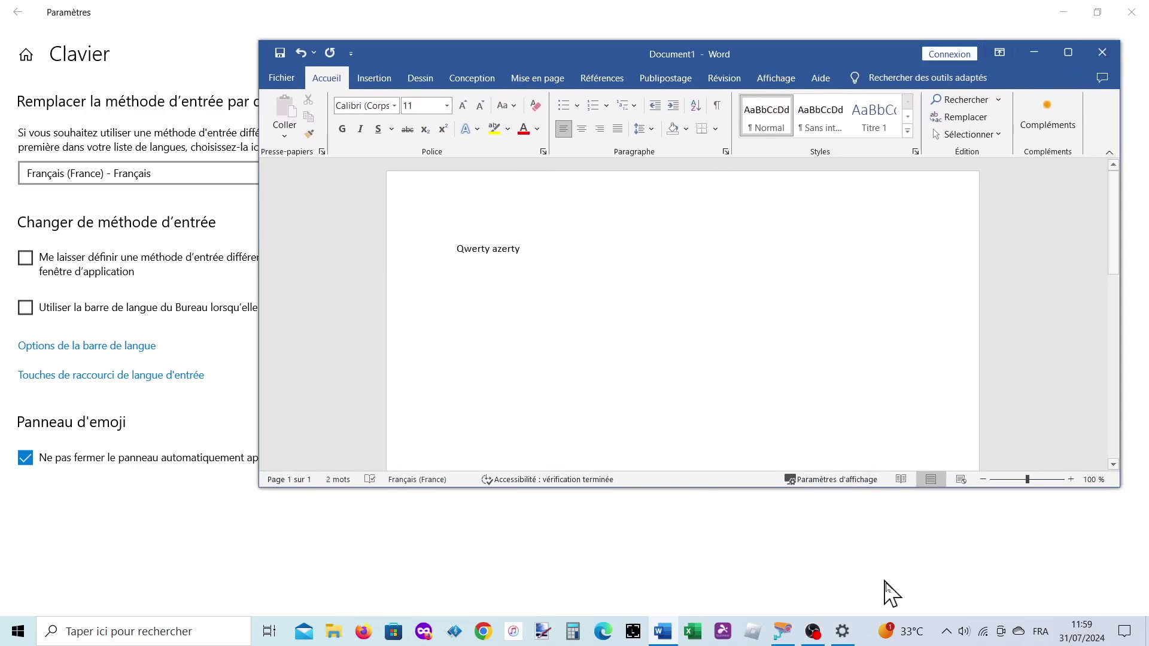
pyautogui.click(1041, 632)
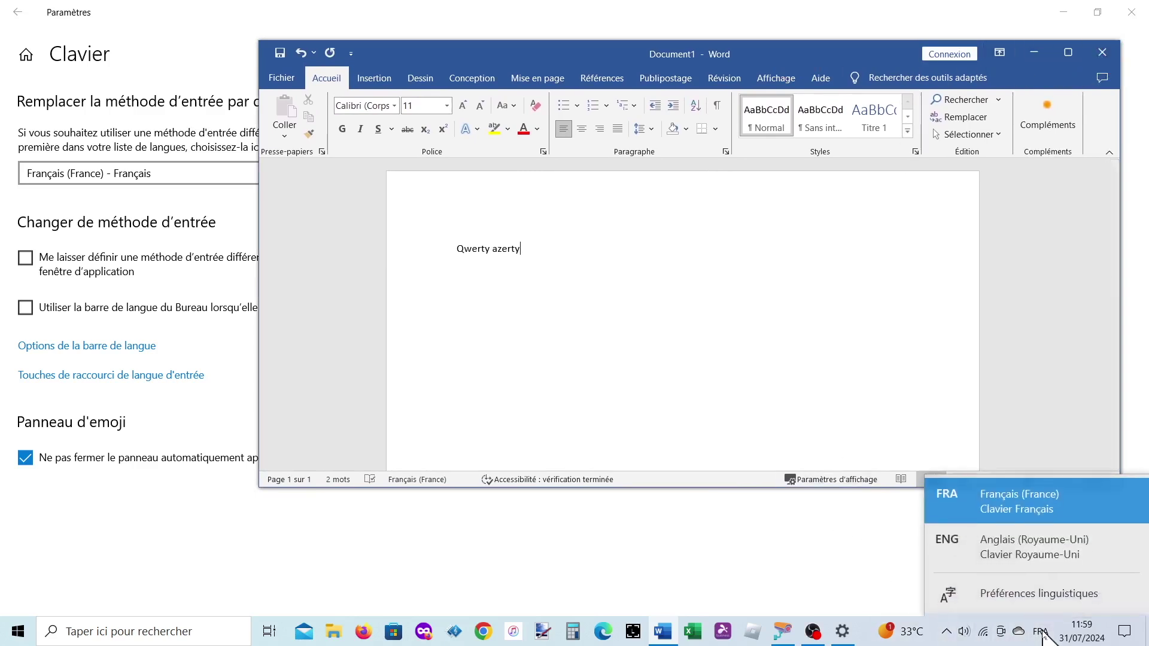
pyautogui.click(1041, 569)
pyautogui.write('wert')
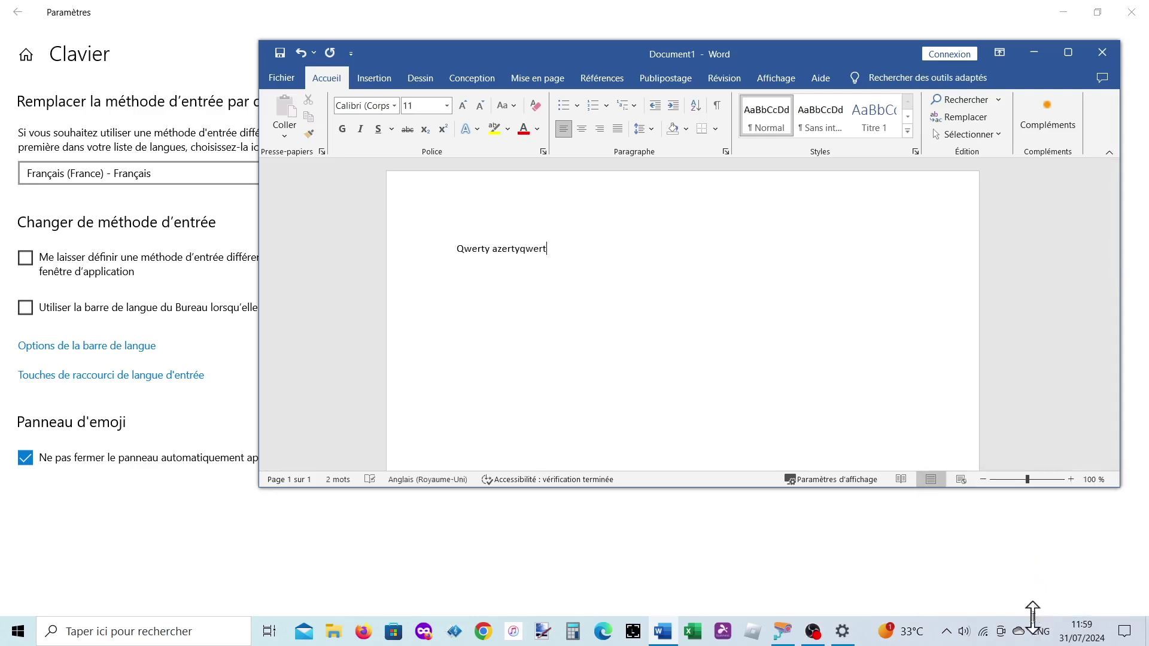
# Step: Switch the input language back to Français (France) from the taskbar and write "azerty" in the document
pyautogui.click(1040, 632)
pyautogui.click(1020, 502)
pyautogui.write('zerty')
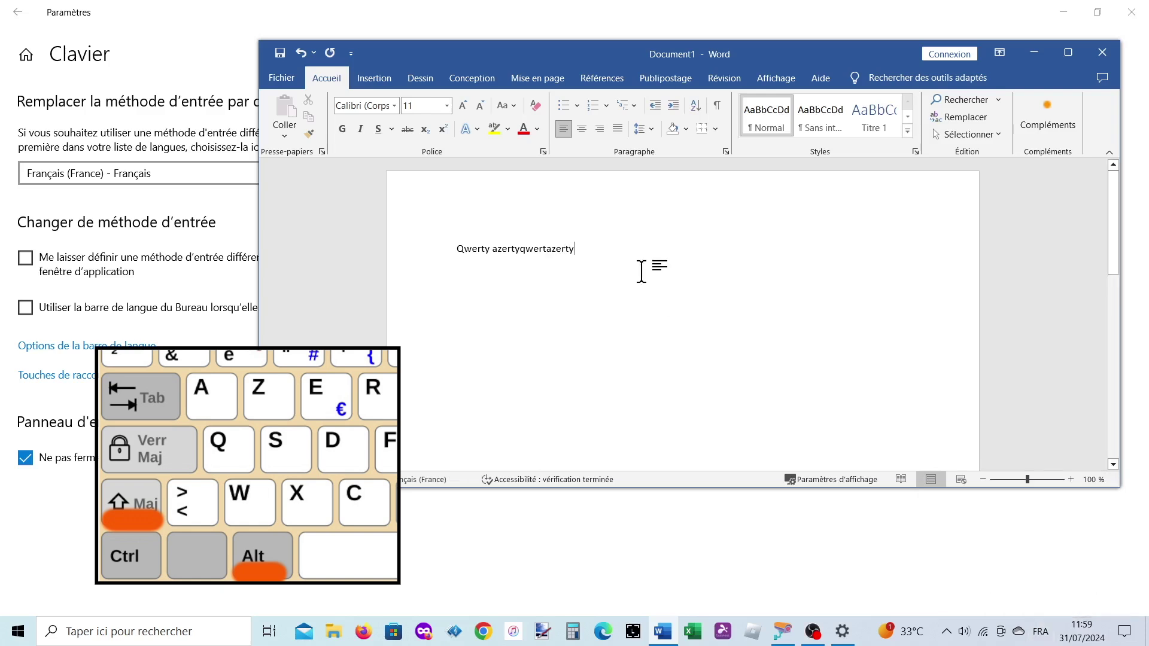
# Step: Toggle the input language to English without the taskbar list, write "qw", and toggle back to French
pyautogui.hotkey('alt', 'shift')
pyautogui.write('qw')
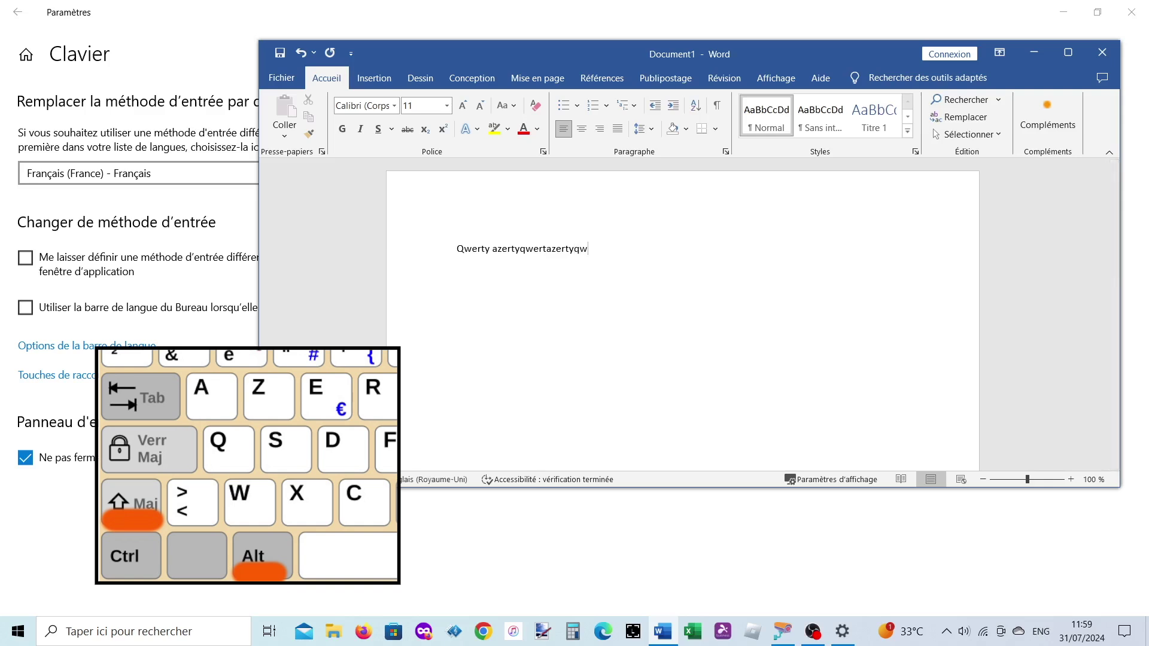
pyautogui.hotkey('alt', 'shift')
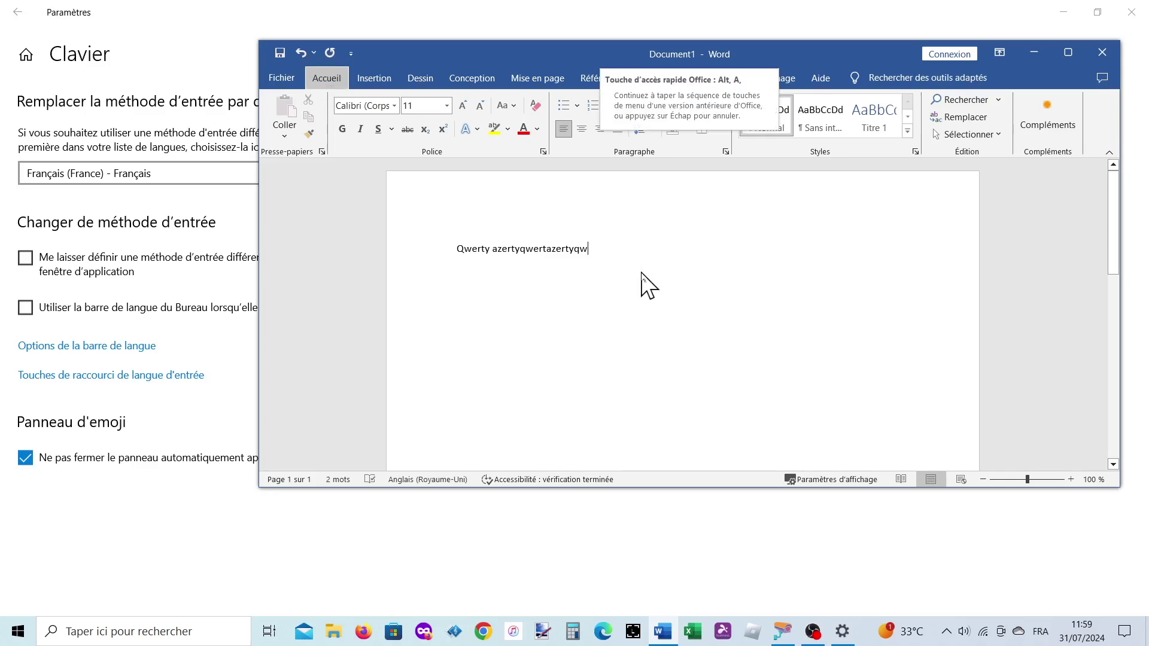